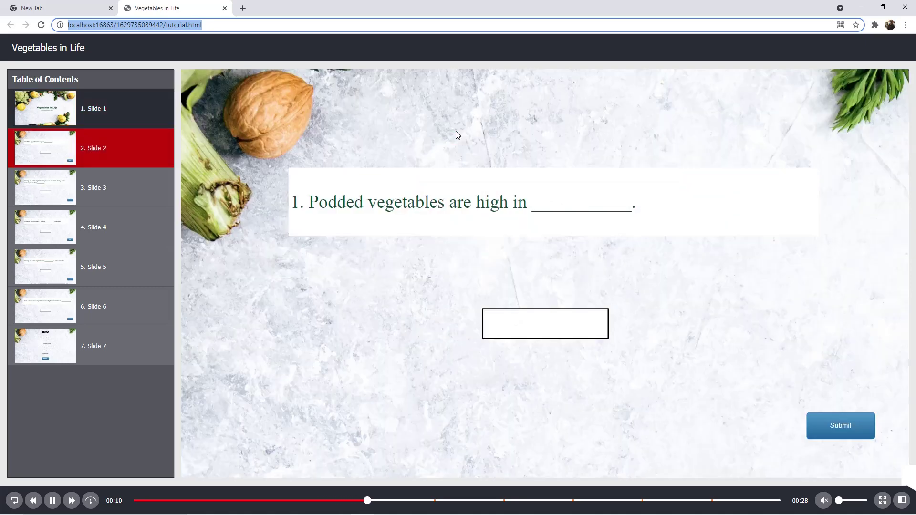
# In the HTML5 preview, answer question 1 with 'protein', continue, then answer question 2 with 'leaf'.
pyautogui.write('protein')
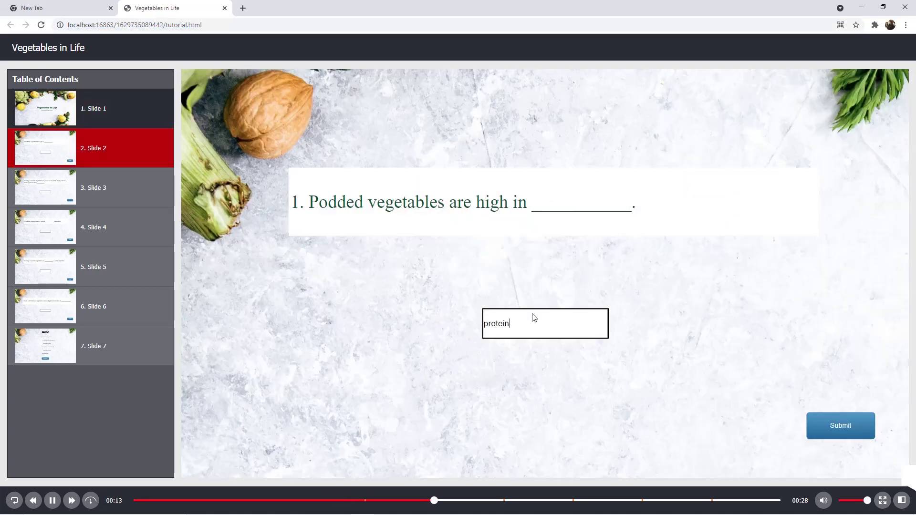
pyautogui.press('Return')
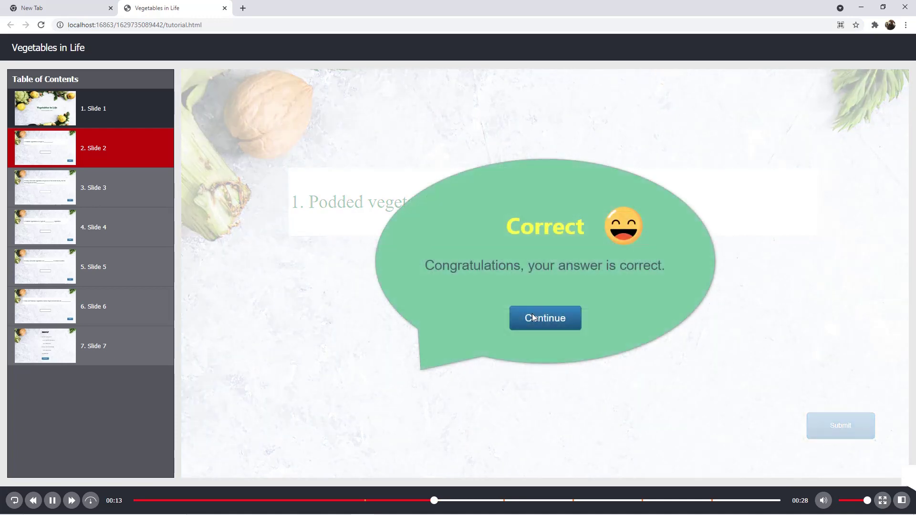
pyautogui.click(532, 317)
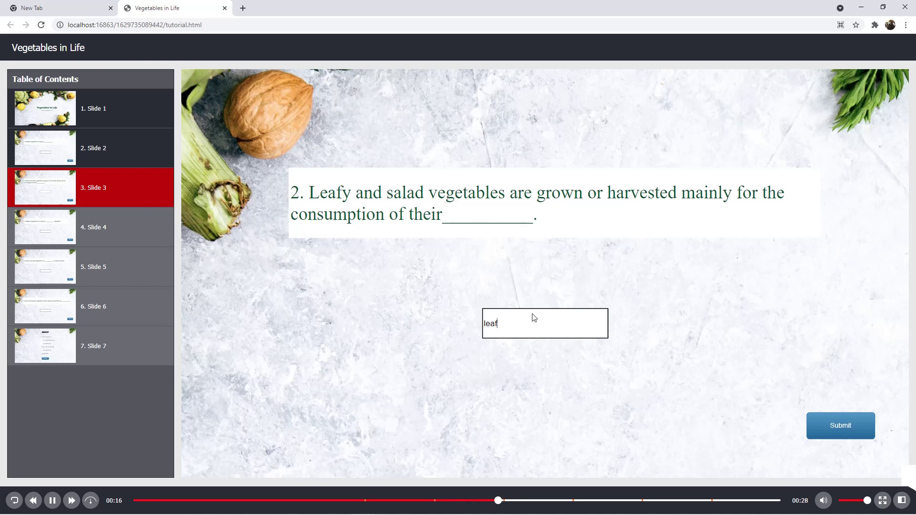
pyautogui.press('Return')
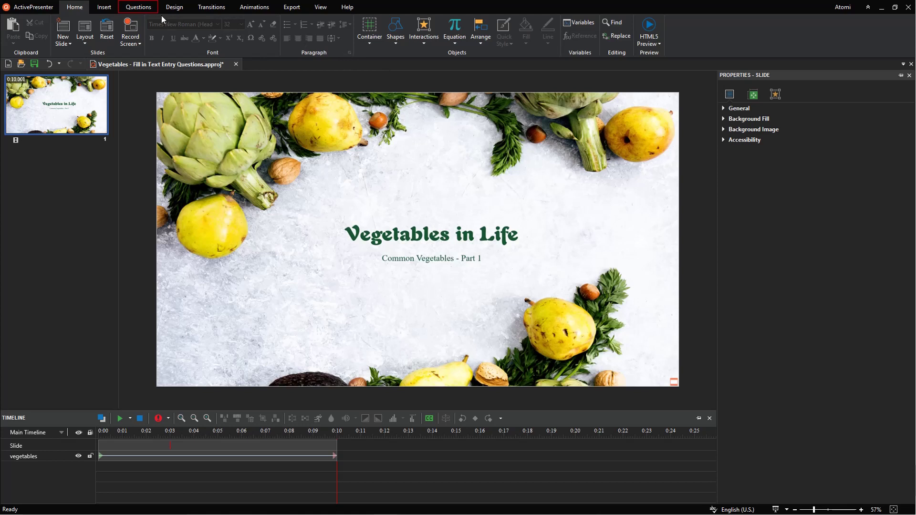
# Insert two Fill in Text Entry slides, one via Questions and one via Home > Interactions.
pyautogui.click(144, 9)
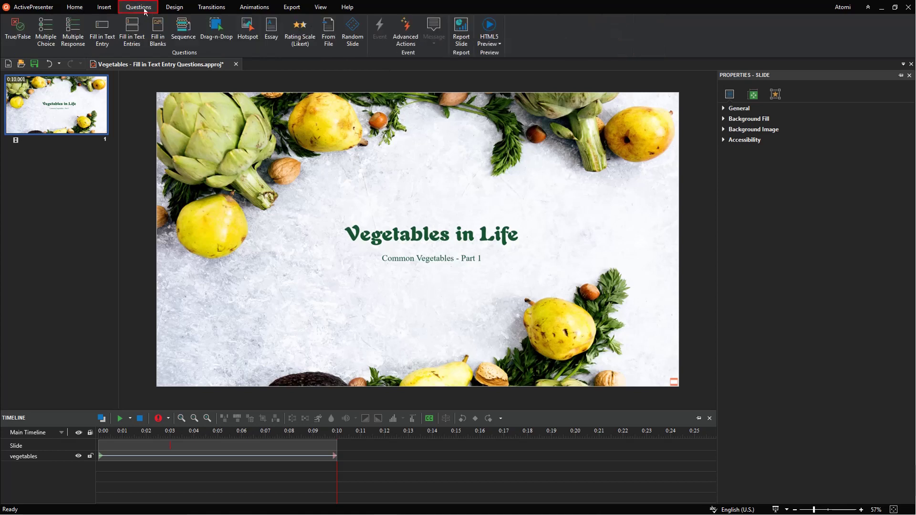
pyautogui.click(102, 34)
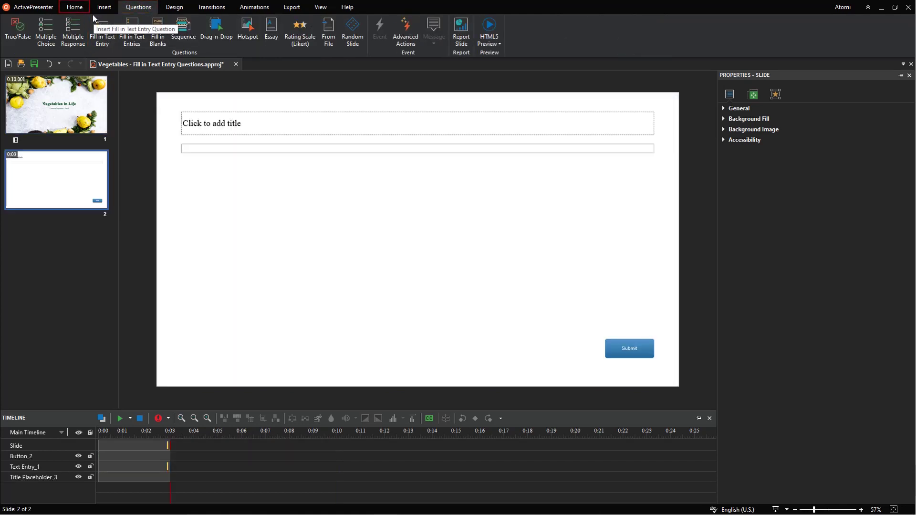
pyautogui.click(80, 8)
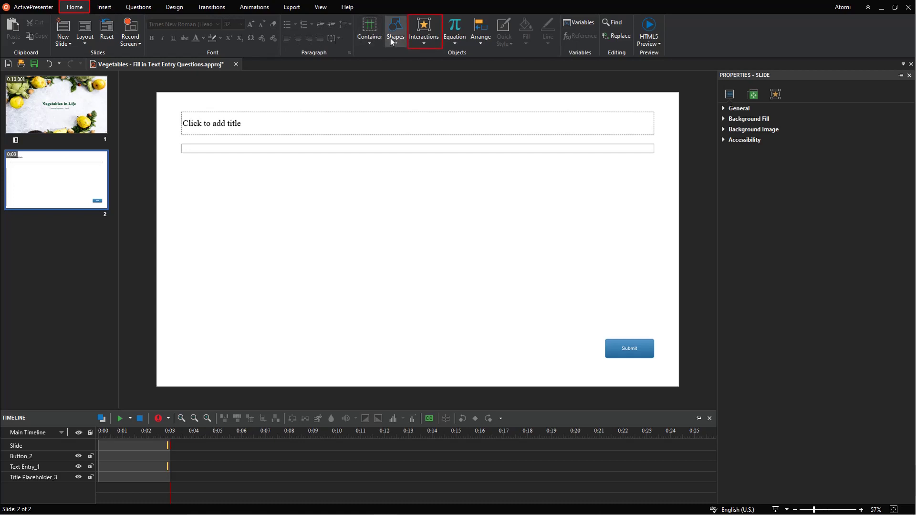
pyautogui.click(425, 42)
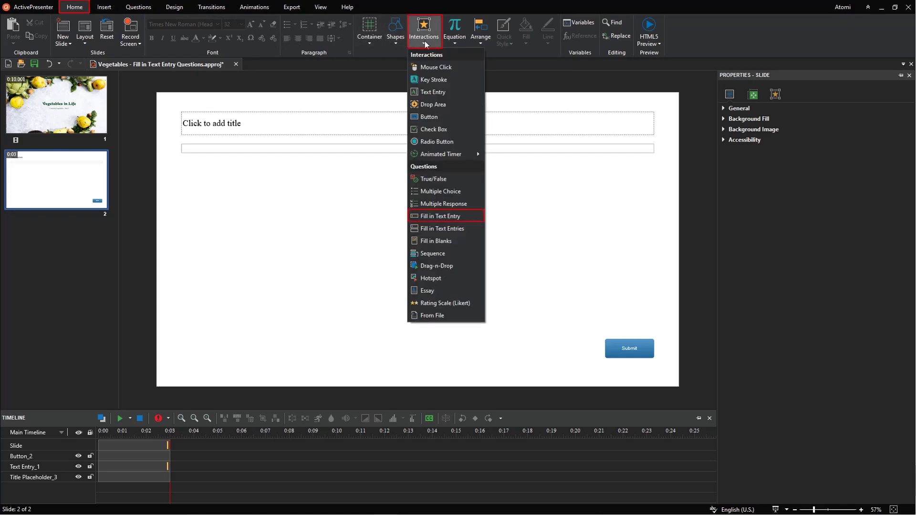
pyautogui.click(430, 217)
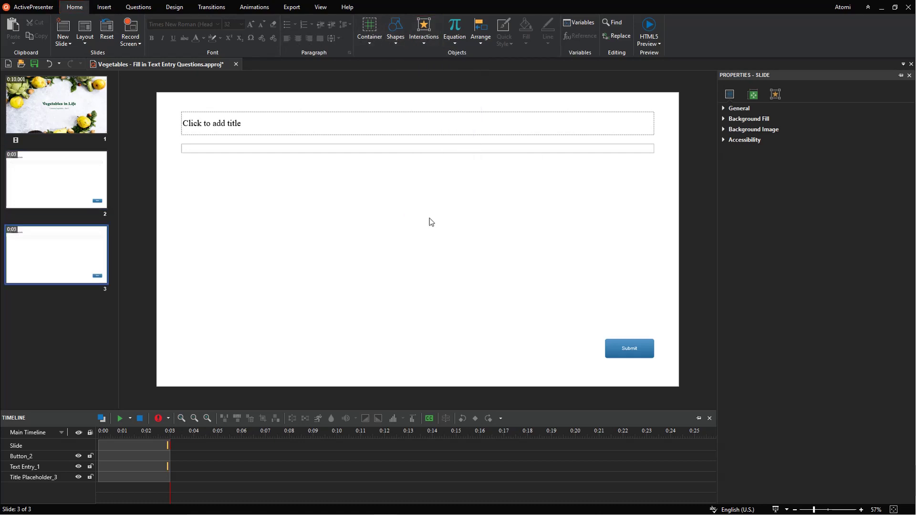
# Type '1. Podded vegetables are high in __________.' into slide 2's title placeholder.
pyautogui.click(95, 170)
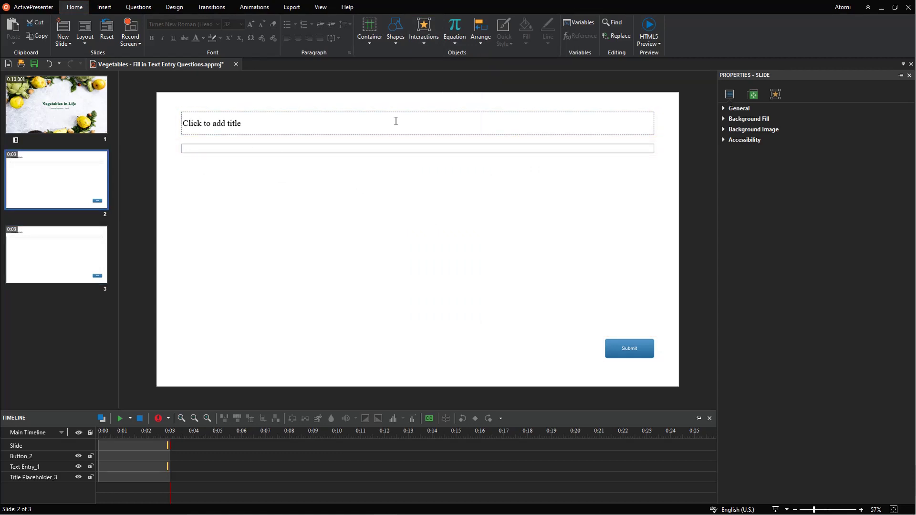
pyautogui.click(446, 120)
pyautogui.click(445, 120)
pyautogui.write('1')
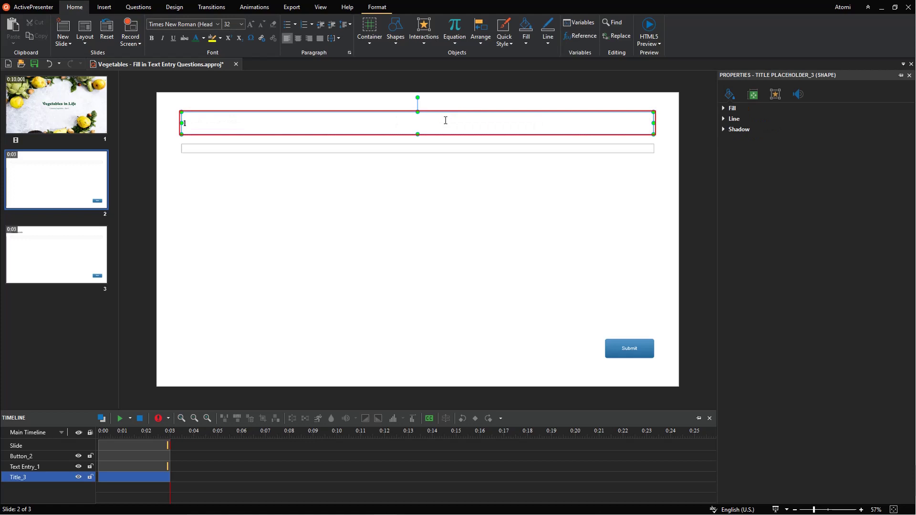
pyautogui.write('. Podded vegetables are high in __________.')
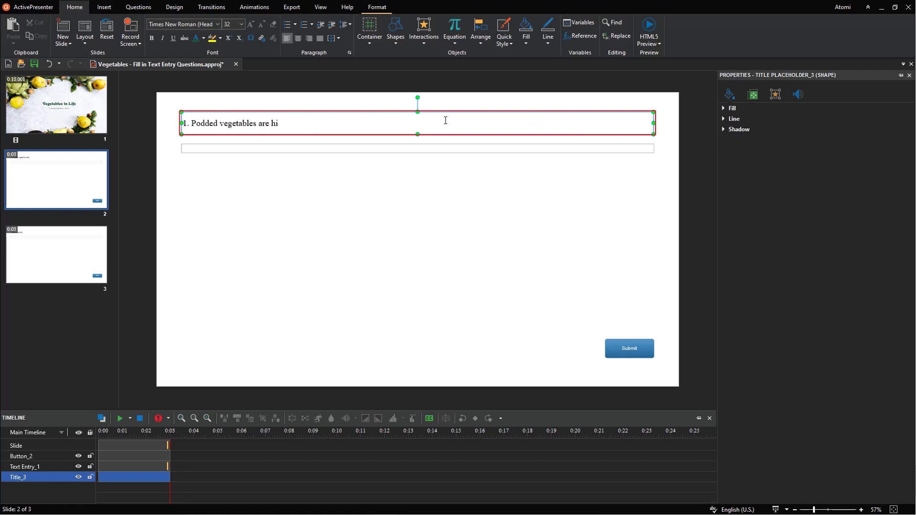
pyautogui.click(482, 148)
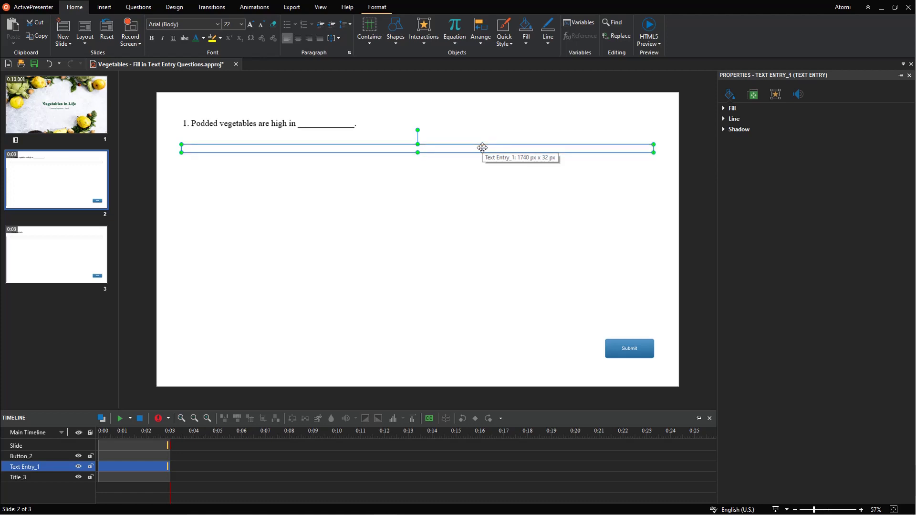
pyautogui.click(618, 348)
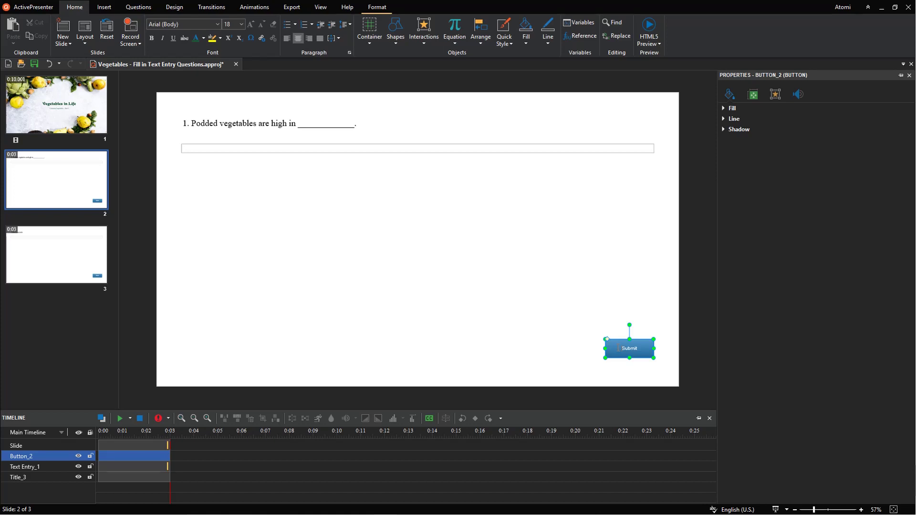
# Resize slide 2's question title to 1400 × 180 and drag the entry box below it.
pyautogui.click(358, 127)
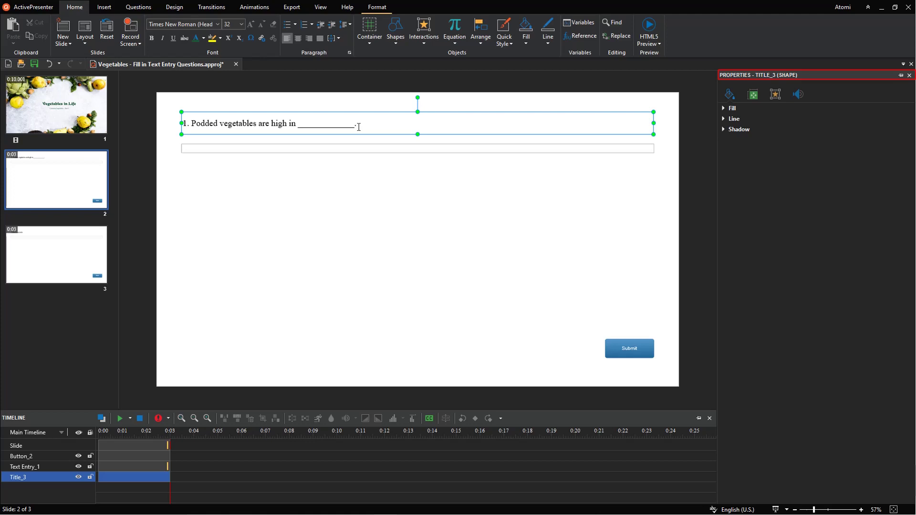
pyautogui.click(753, 95)
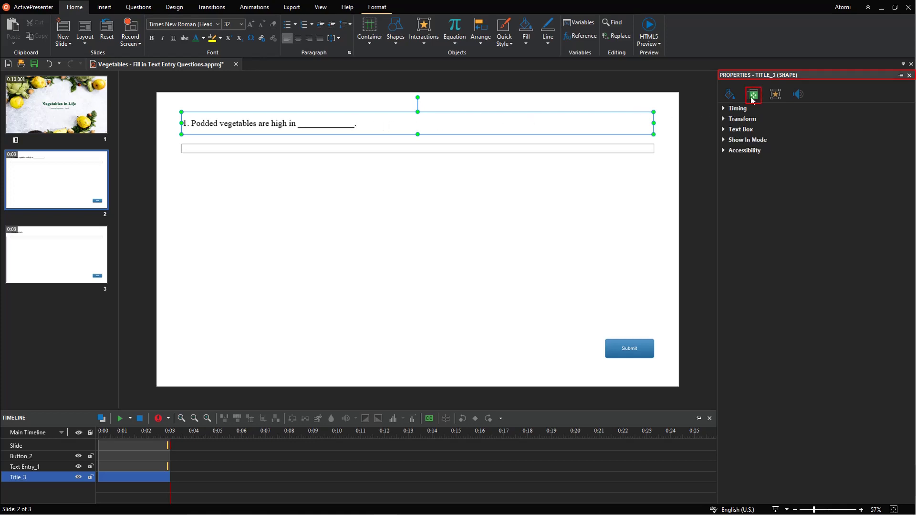
pyautogui.click(757, 118)
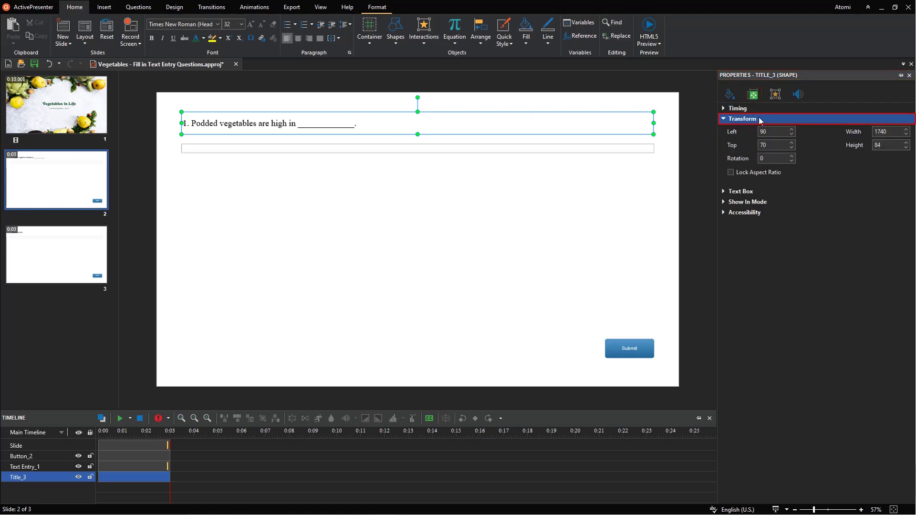
pyautogui.write('1')
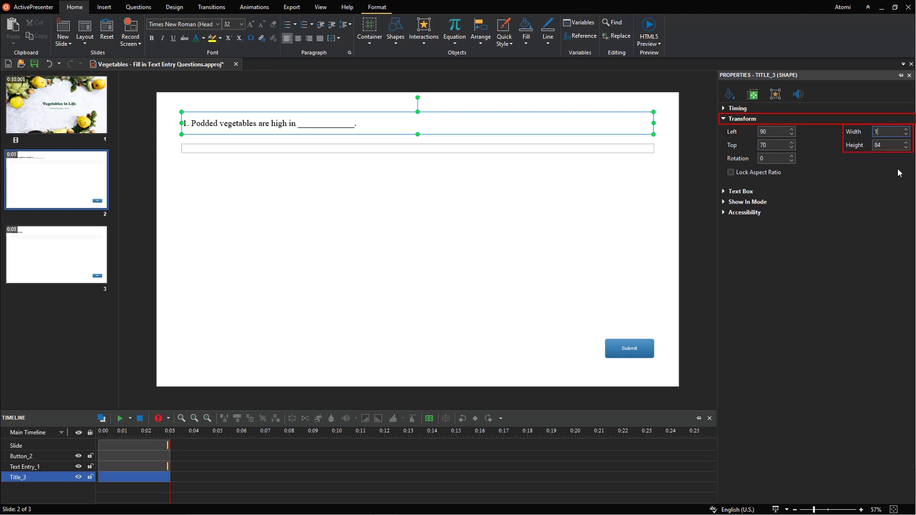
pyautogui.write('400')
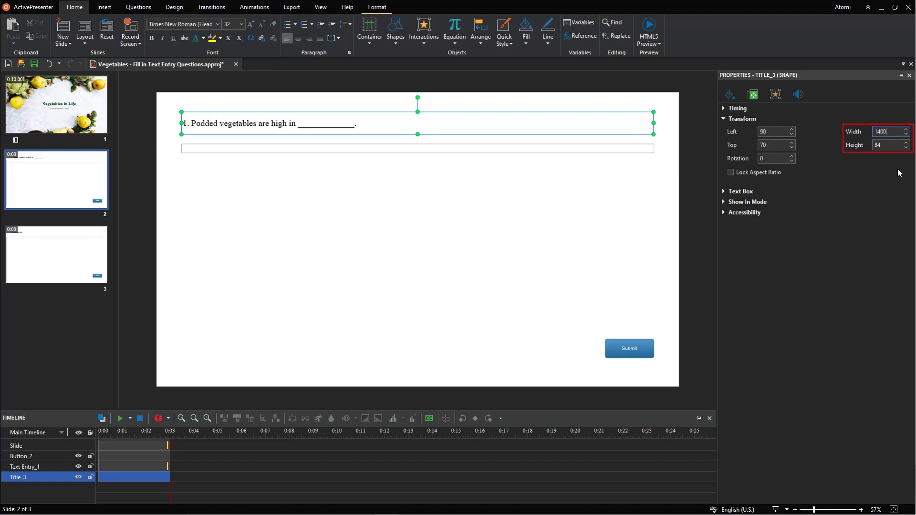
pyautogui.press('Tab')
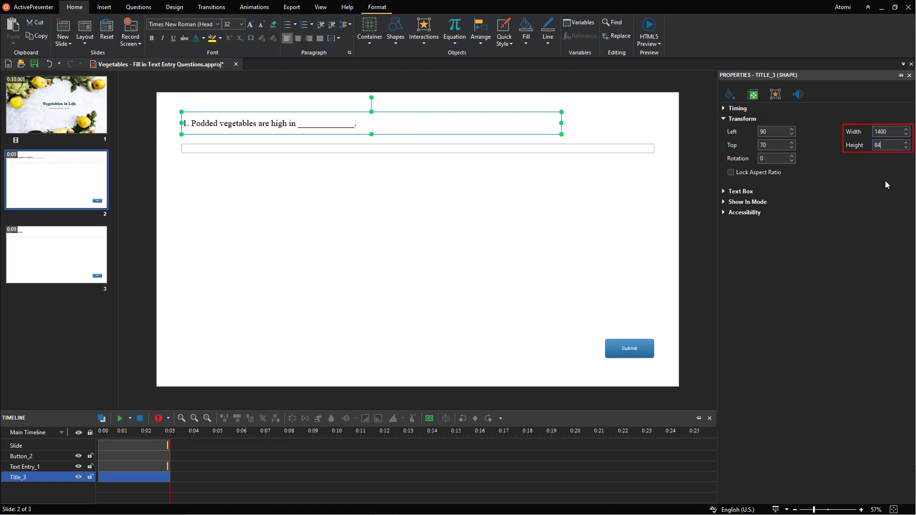
pyautogui.press('BackSpace')
pyautogui.write('180')
pyautogui.press('Return')
pyautogui.click(599, 145)
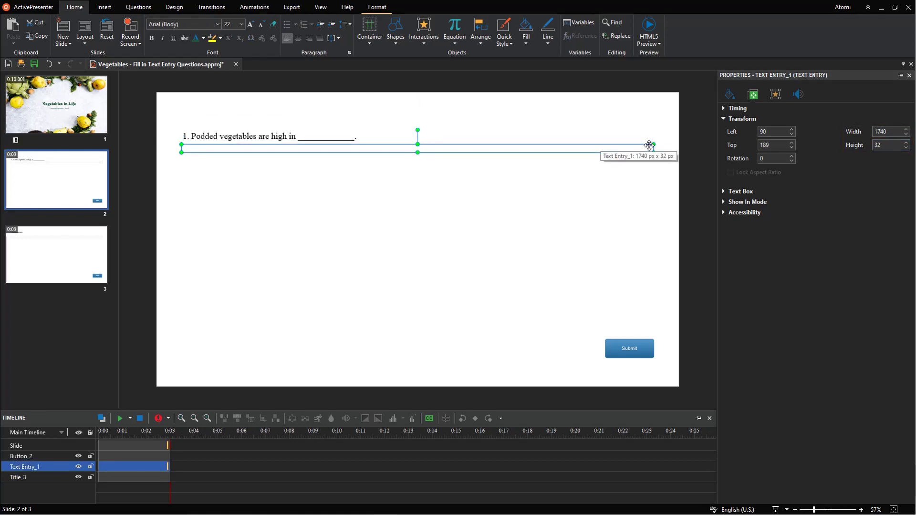
pyautogui.moveTo(650, 143); pyautogui.dragTo(464, 235)
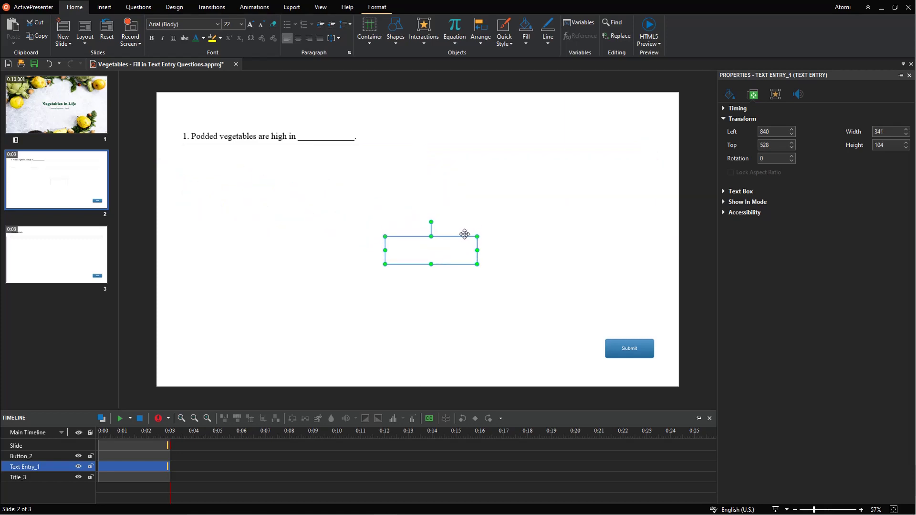
# Open the Fill & Line properties and expand Fill for the question title box.
pyautogui.click(326, 142)
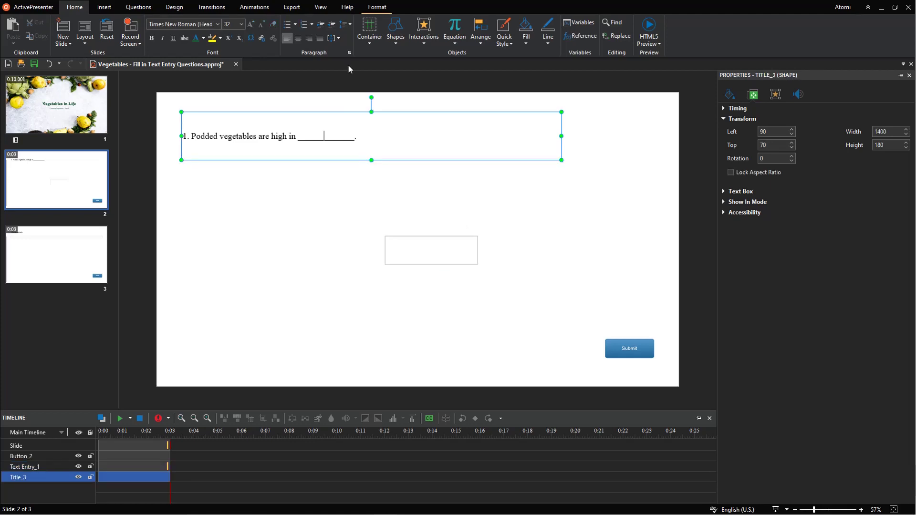
pyautogui.click(381, 5)
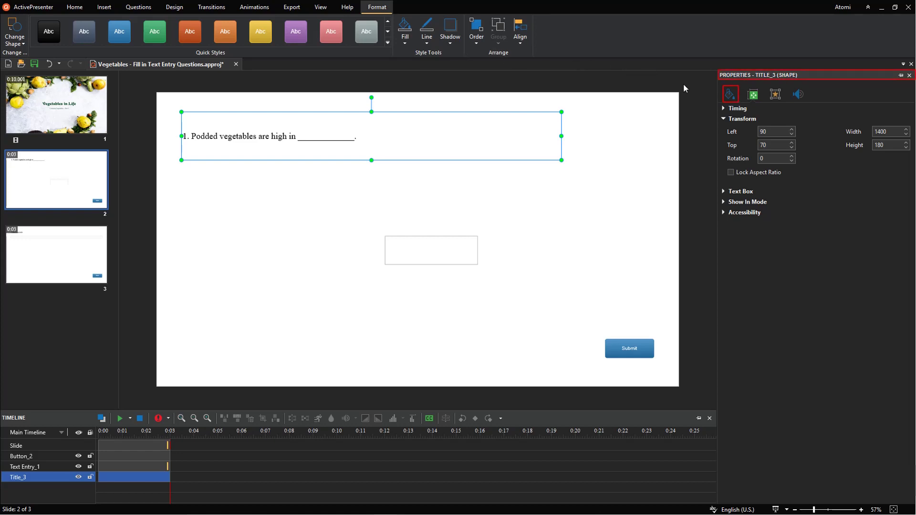
pyautogui.click(723, 97)
pyautogui.click(737, 109)
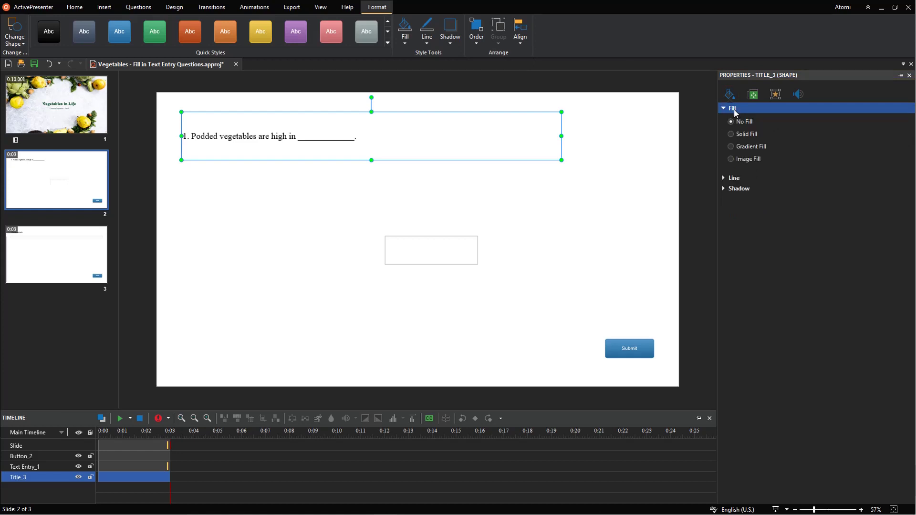
# Give the answer entry box a 2-px black border line.
pyautogui.click(462, 241)
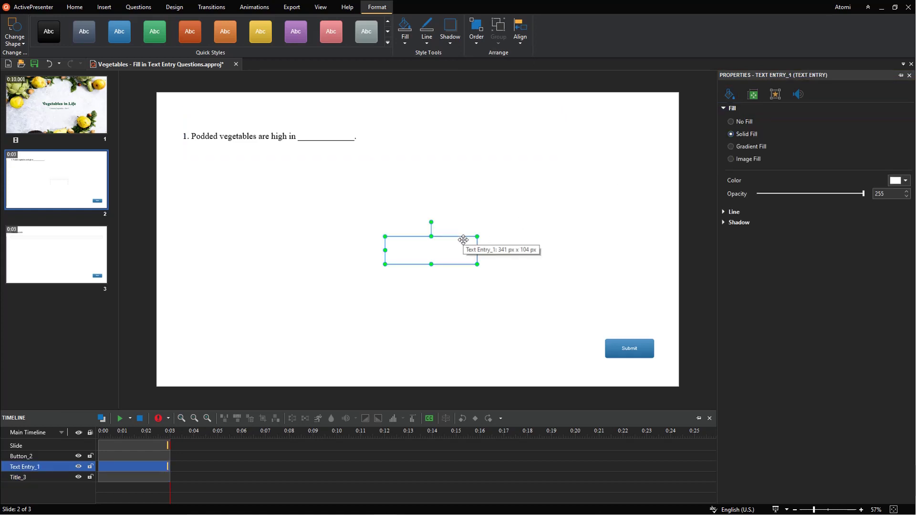
pyautogui.click(727, 210)
pyautogui.click(906, 255)
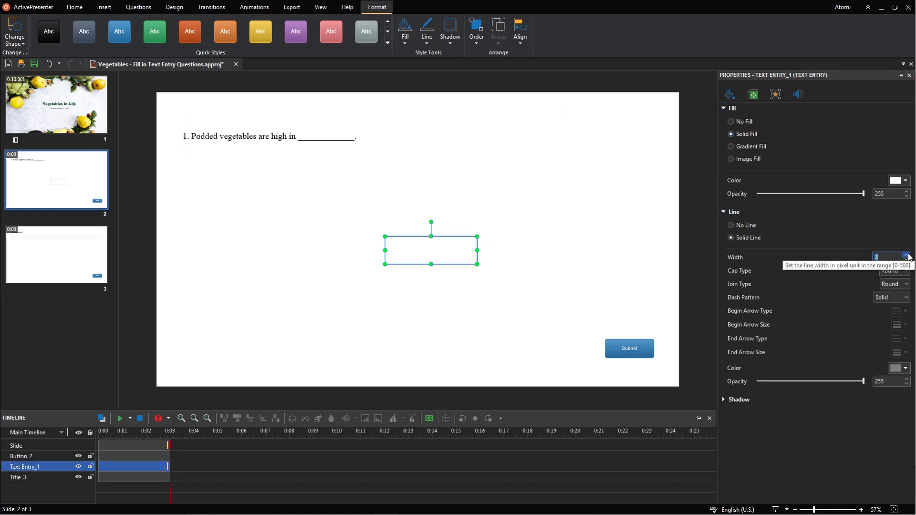
pyautogui.click(906, 368)
pyautogui.click(794, 394)
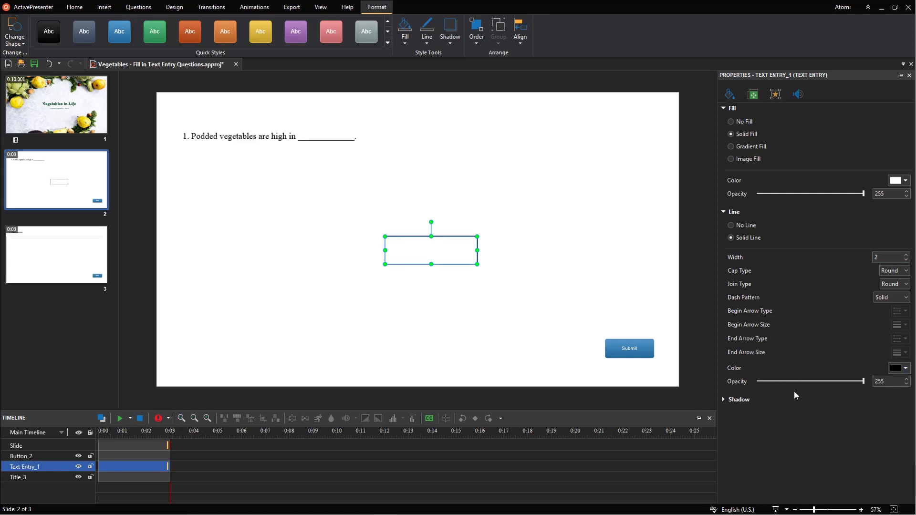
# Drag the question title box lower on slide 2 and set its font size to 48.
pyautogui.click(581, 278)
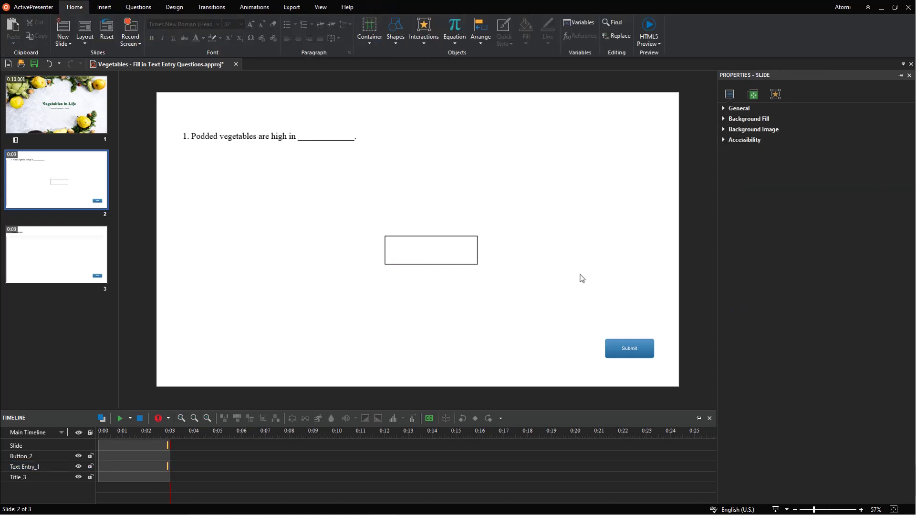
pyautogui.click(330, 143)
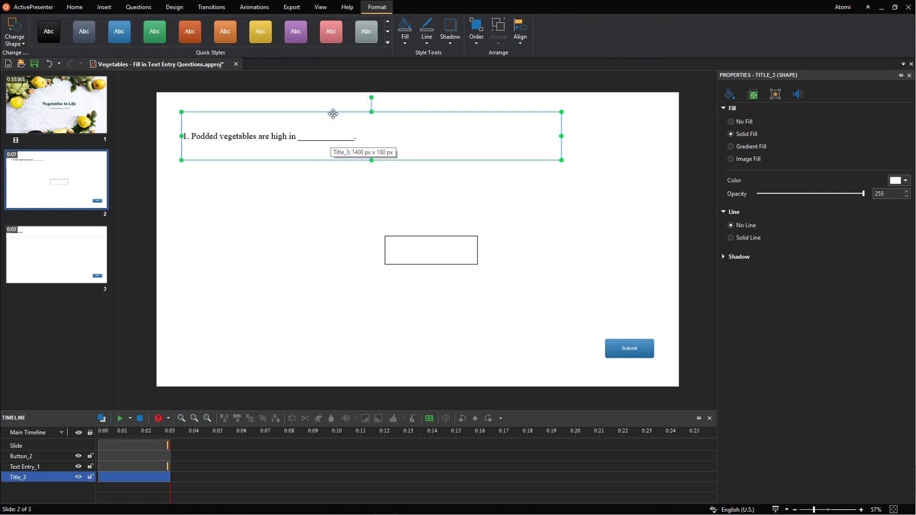
pyautogui.moveTo(333, 114); pyautogui.dragTo(246, 191)
pyautogui.click(328, 156)
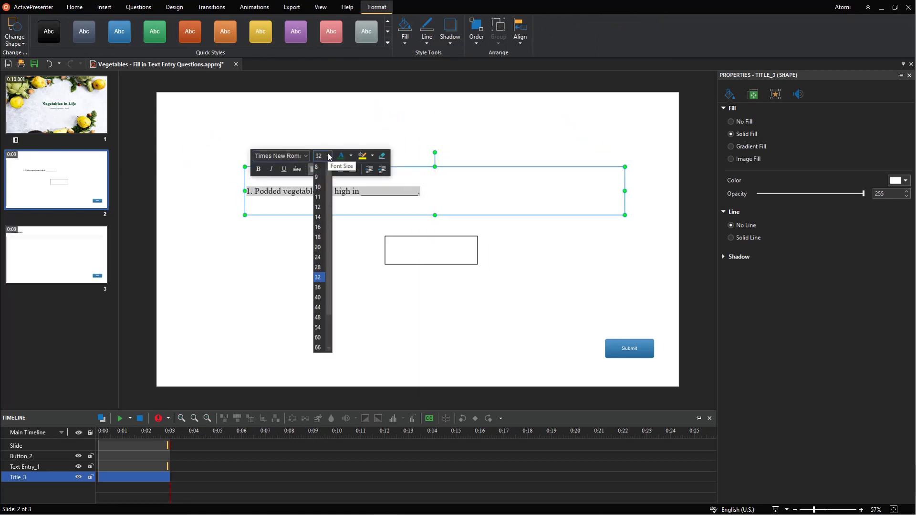
pyautogui.click(318, 318)
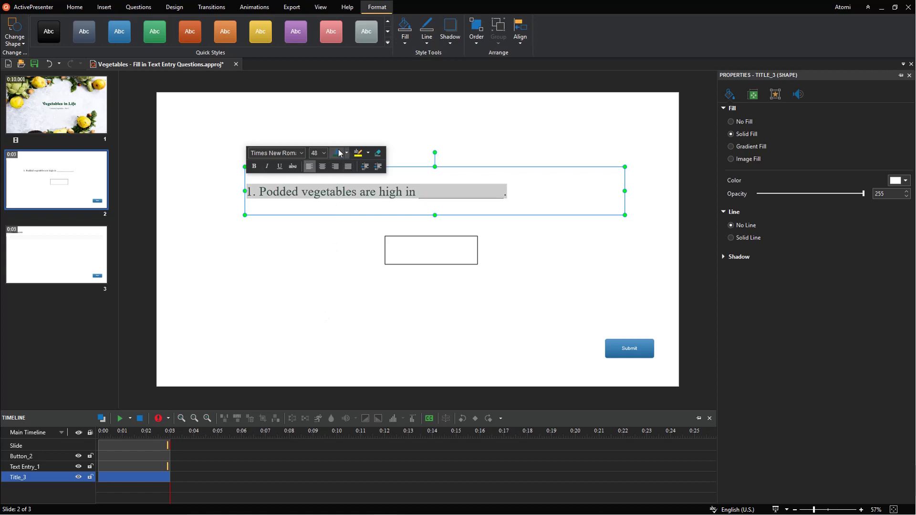
# Narrow the question box from the right and centre it horizontally on the slide.
pyautogui.moveTo(626, 192); pyautogui.dragTo(579, 196)
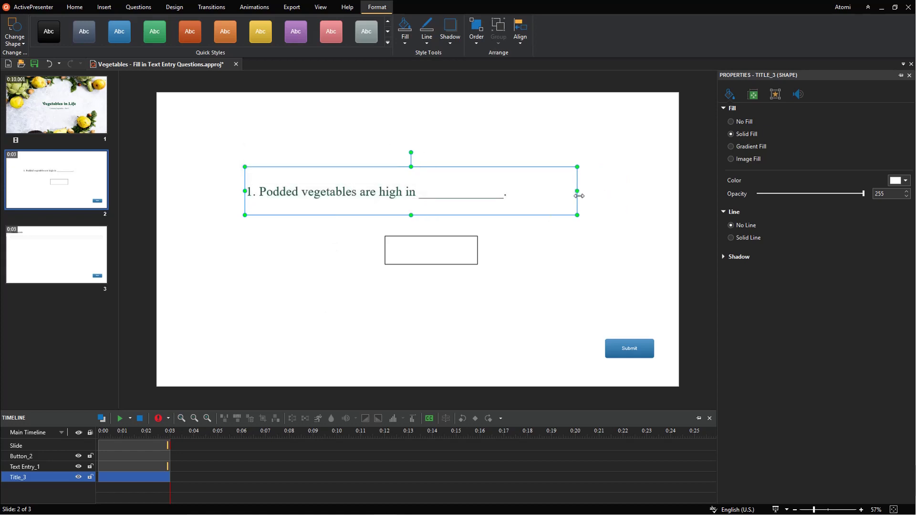
pyautogui.moveTo(504, 174); pyautogui.dragTo(524, 168)
pyautogui.click(535, 291)
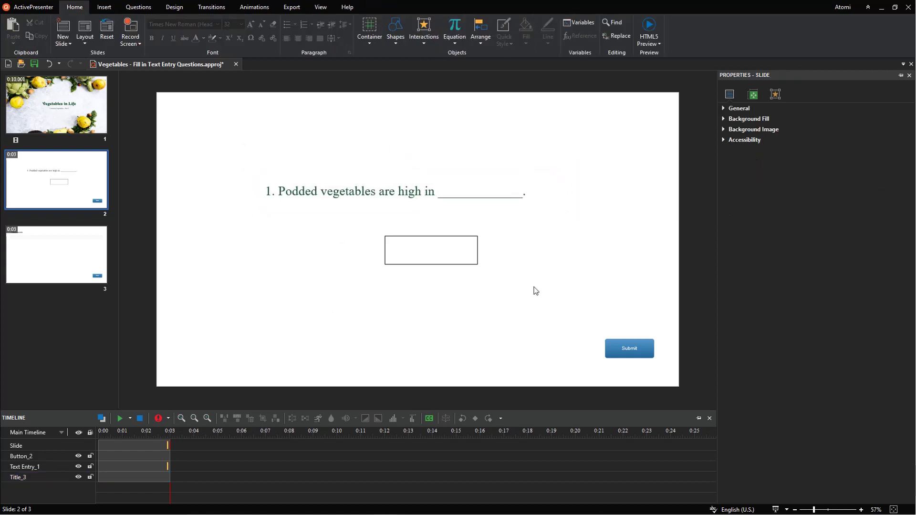
# Set bg.jpg as slide 2's background image, offset to Left -690 and Top -550.
pyautogui.click(752, 130)
pyautogui.click(892, 142)
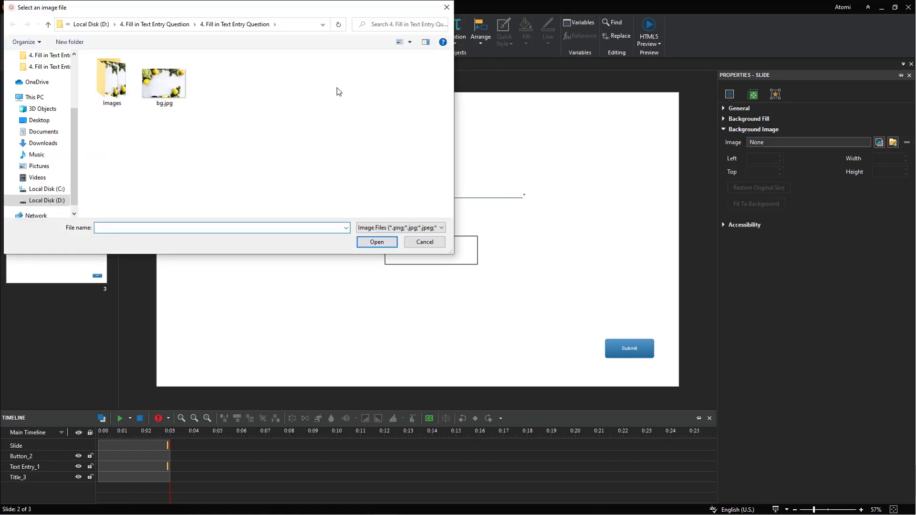
pyautogui.click(164, 79)
pyautogui.click(371, 245)
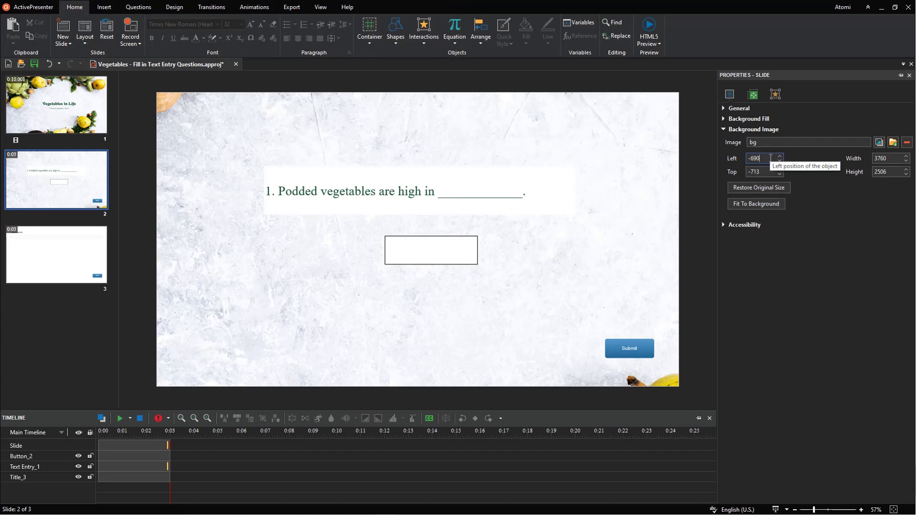
pyautogui.click(766, 170)
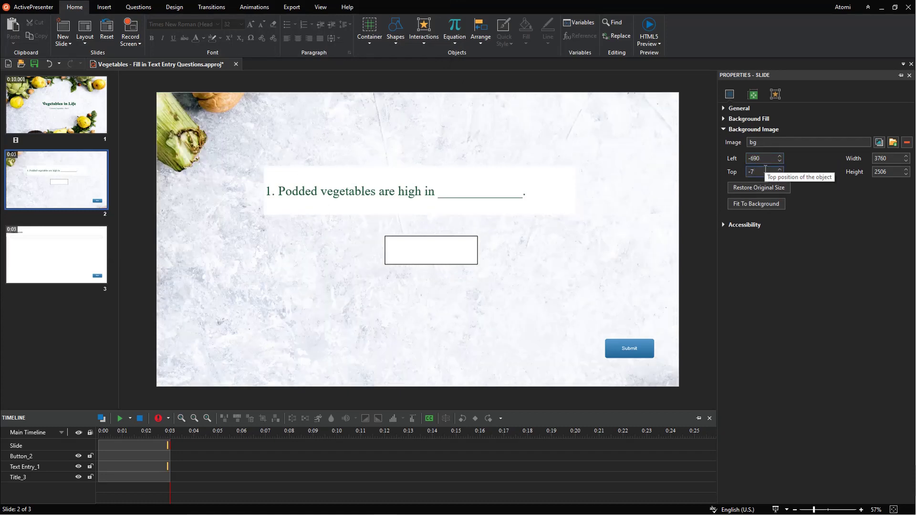
pyautogui.press('Return')
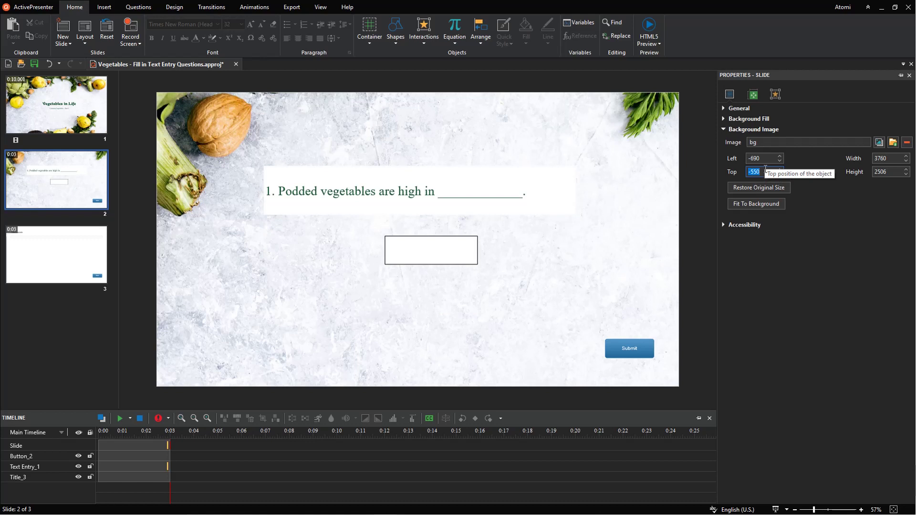
pyautogui.click(470, 237)
# Reset the text entry to its placeholder layout from the context menu, then undo it.
pyautogui.rightClick(469, 235)
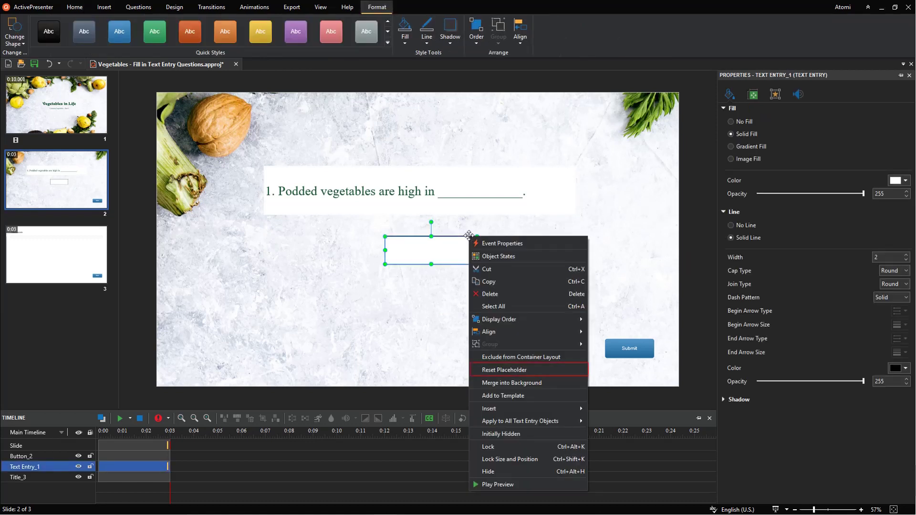
pyautogui.click(510, 370)
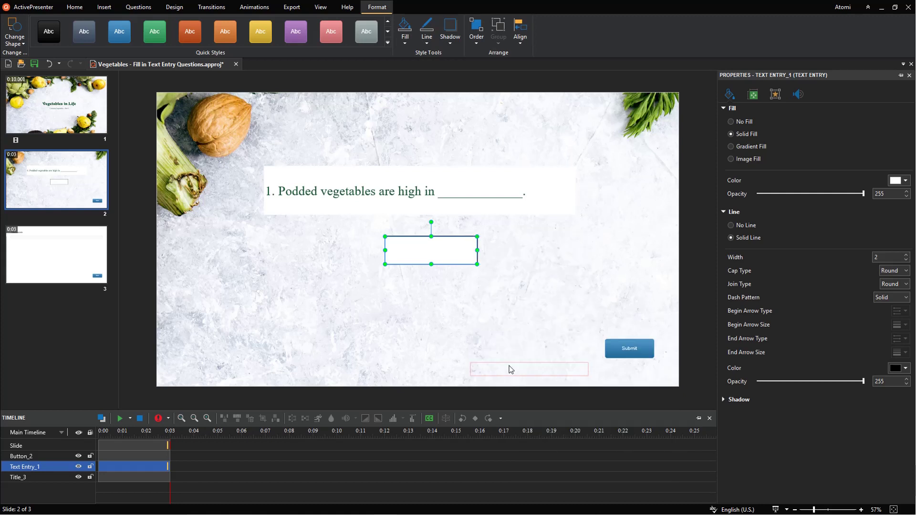
pyautogui.hotkey('ctrl', 'z')
# Add protein, vitamin and carbohydrates as correct values, then remove vitamin from the list.
pyautogui.click(775, 95)
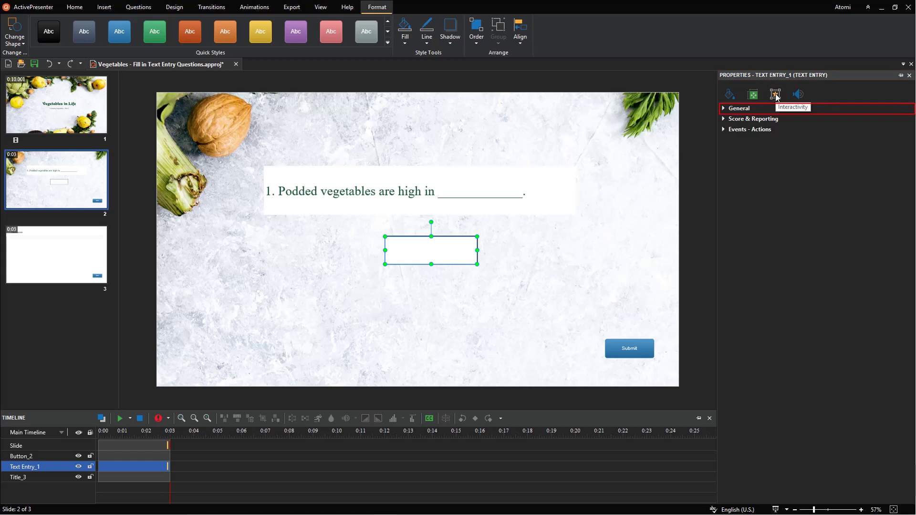
pyautogui.click(782, 107)
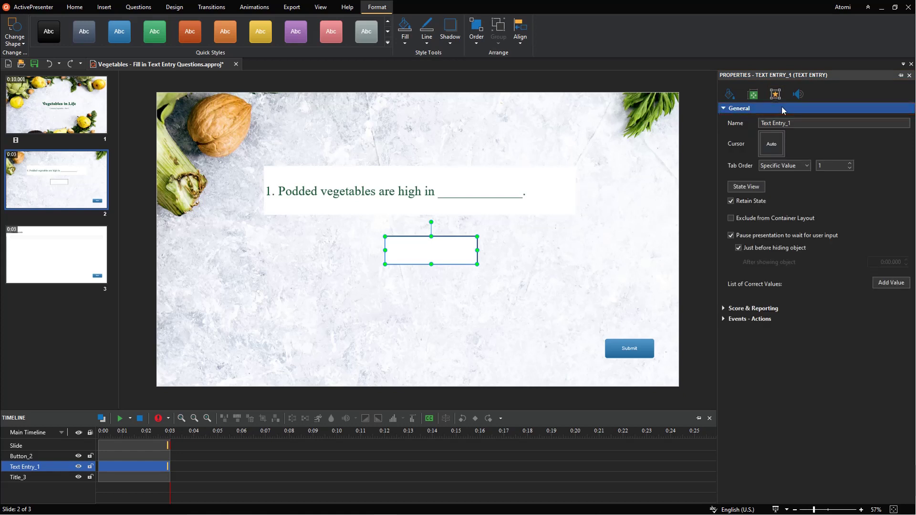
pyautogui.click(882, 284)
pyautogui.click(881, 296)
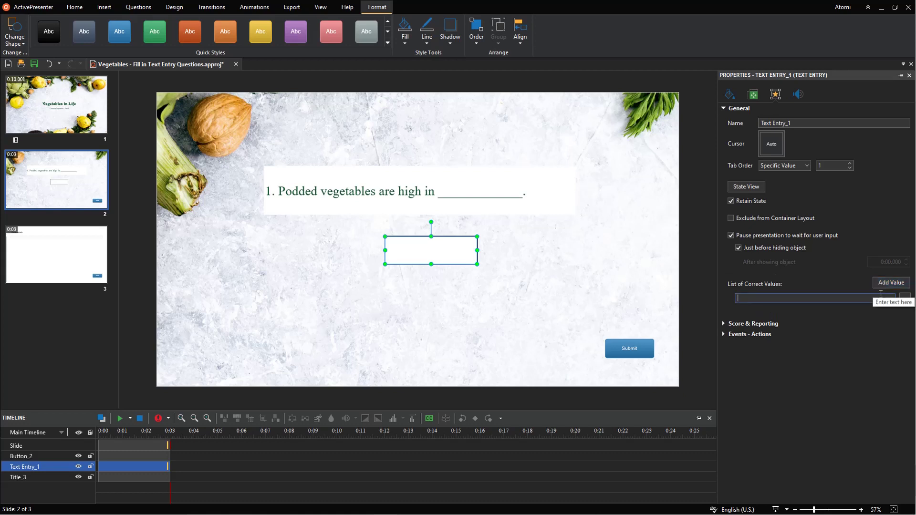
pyautogui.write('protein')
pyautogui.click(890, 283)
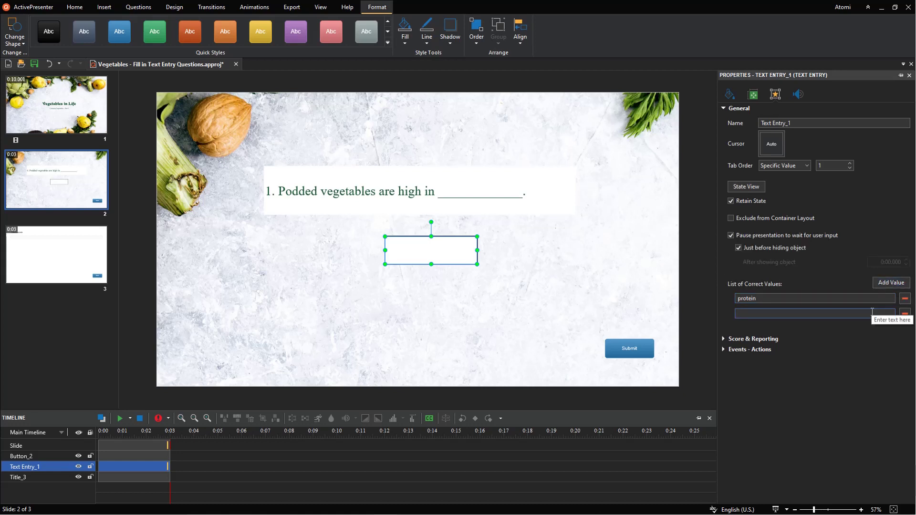
pyautogui.write('vitamin')
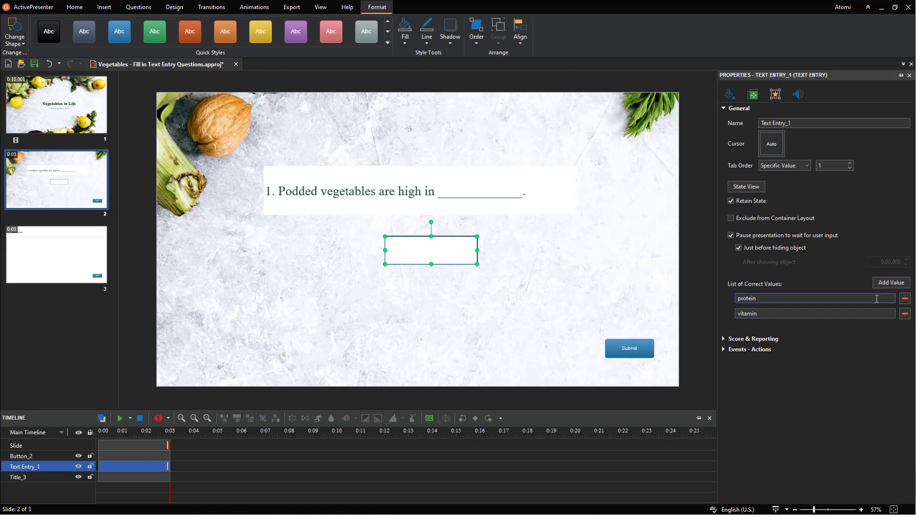
pyautogui.click(890, 283)
pyautogui.write('carbohydrates')
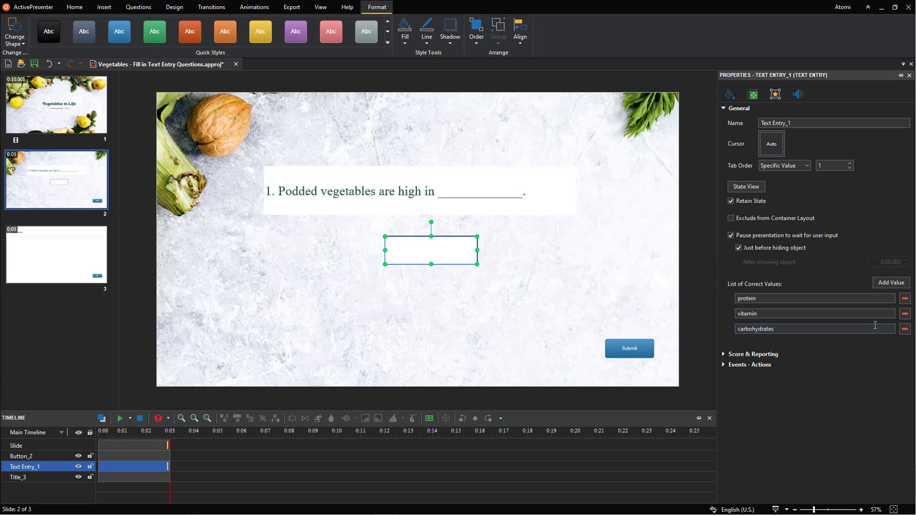
pyautogui.click(905, 314)
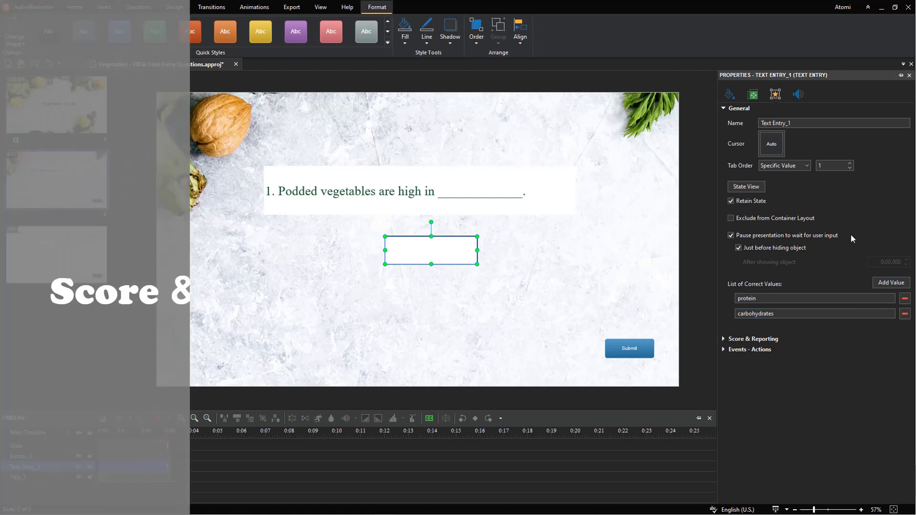
# In Score & Reporting, keep Graded scoring and award 5 points.
pyautogui.click(762, 108)
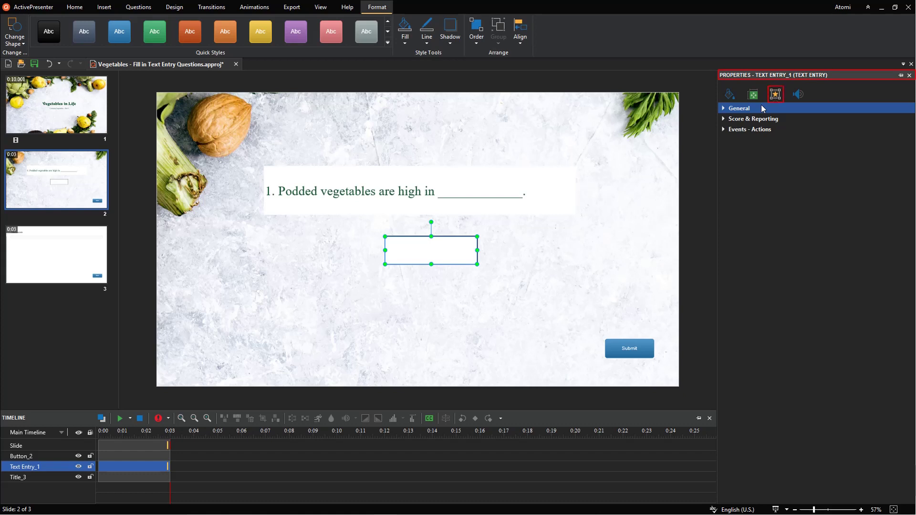
pyautogui.click(772, 120)
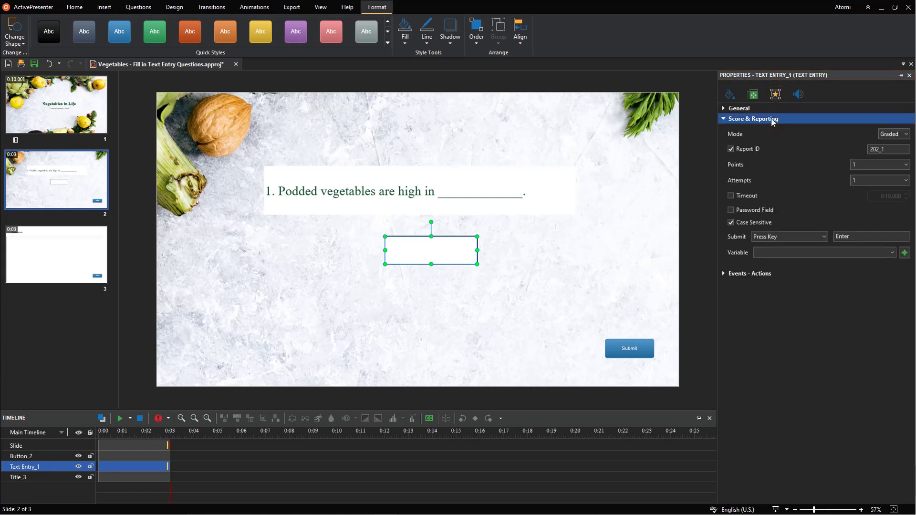
pyautogui.click(906, 137)
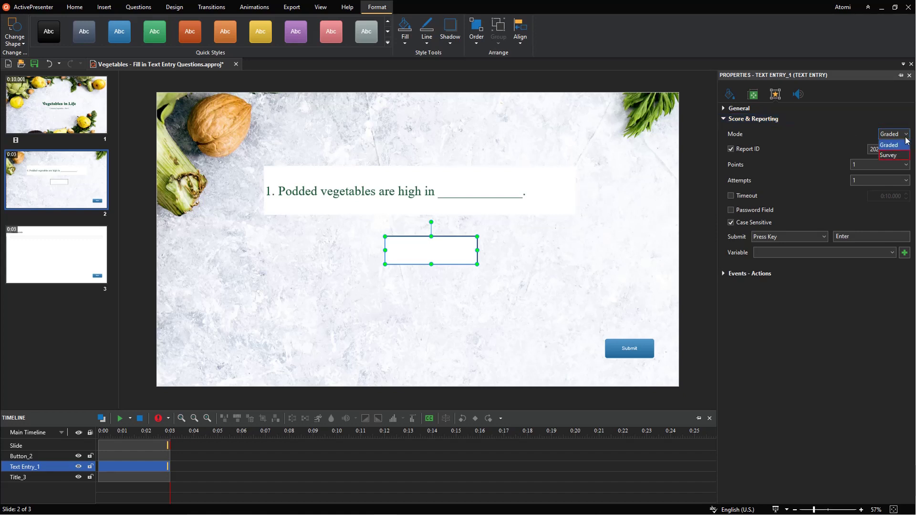
pyautogui.click(906, 138)
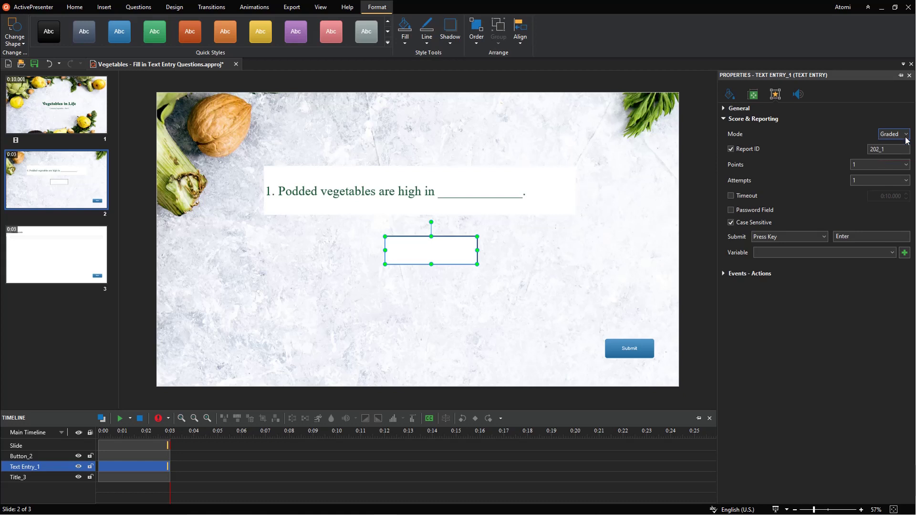
pyautogui.click(906, 164)
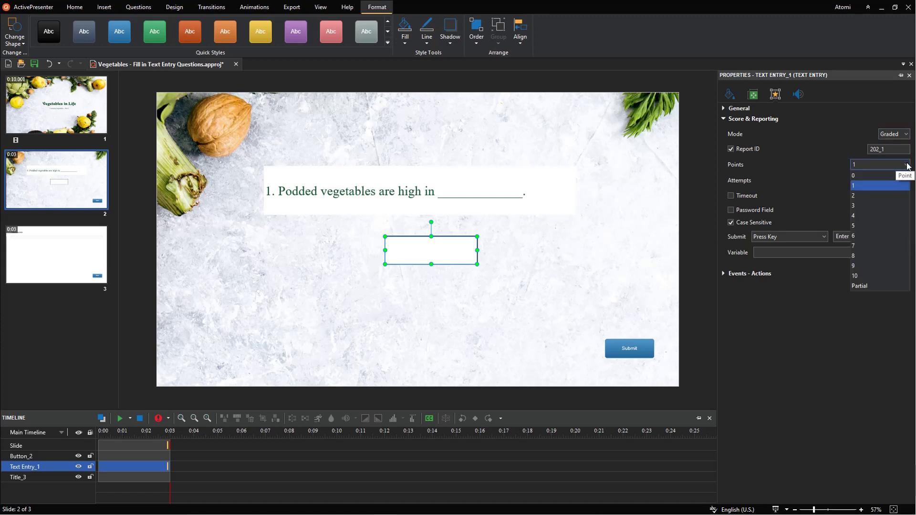
pyautogui.click(902, 226)
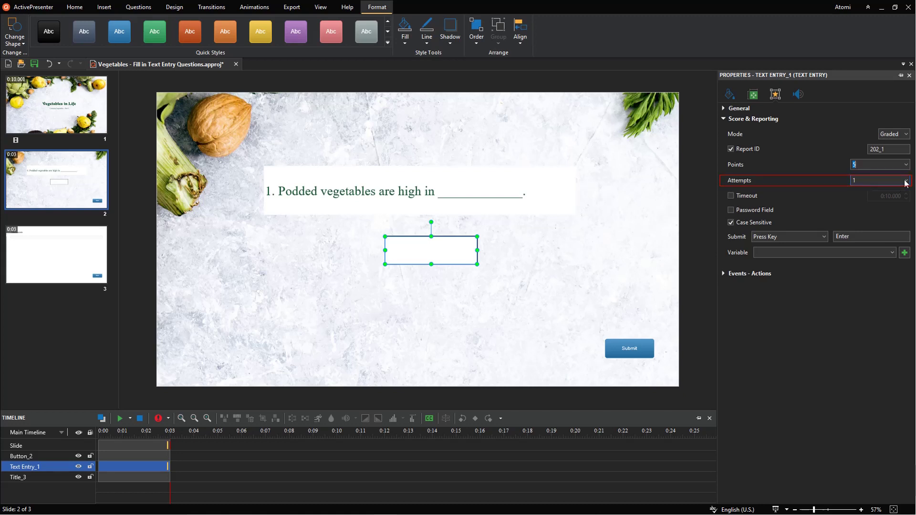
# Allow 2 attempts, enable the timeout, and keep Press Key as the submit method.
pyautogui.click(906, 183)
pyautogui.click(902, 200)
pyautogui.click(746, 196)
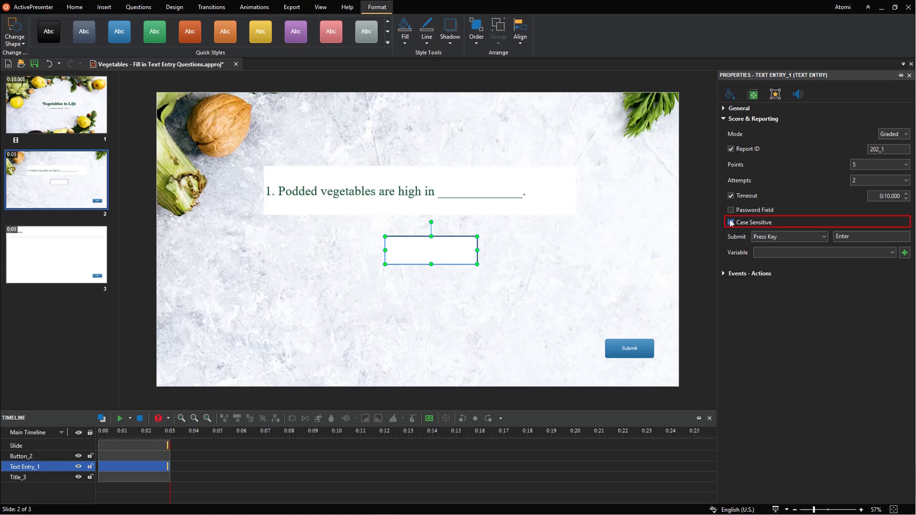
pyautogui.click(819, 235)
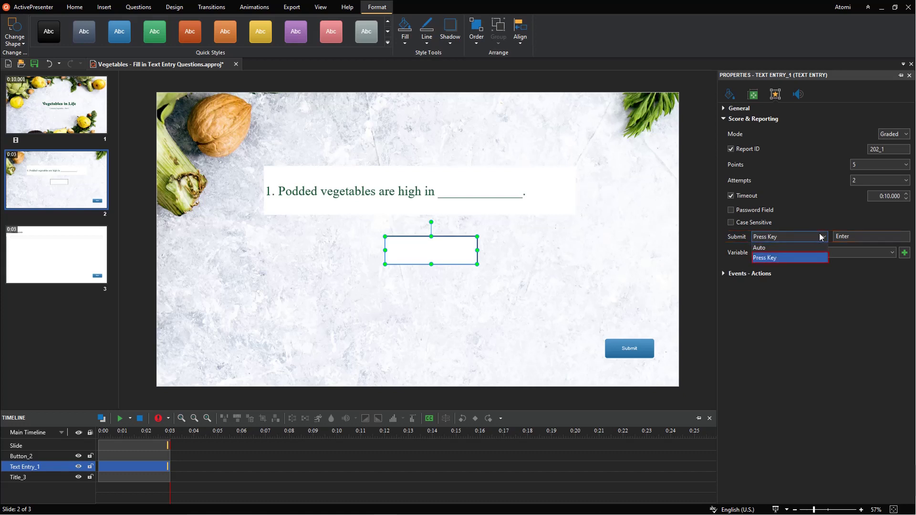
pyautogui.click(820, 259)
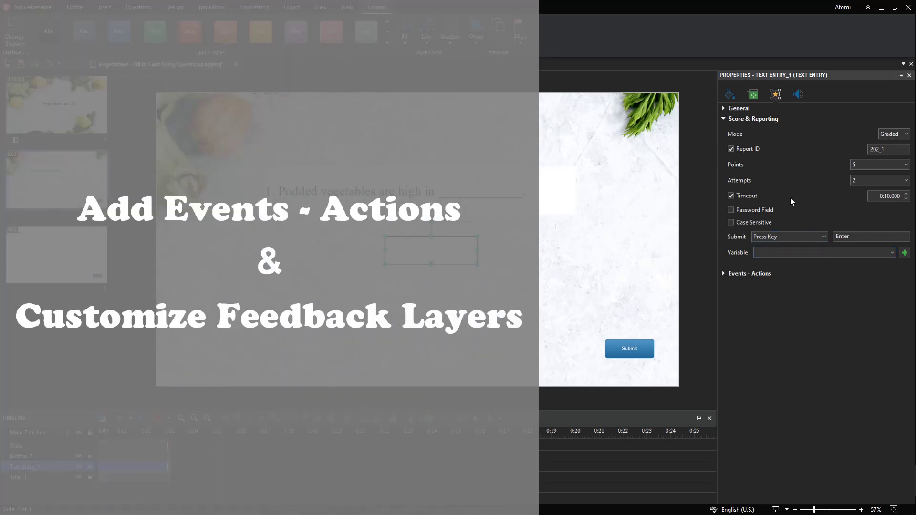
# Review the answer box's Events - Actions, then switch its Score & Reporting mode to Survey.
pyautogui.click(737, 119)
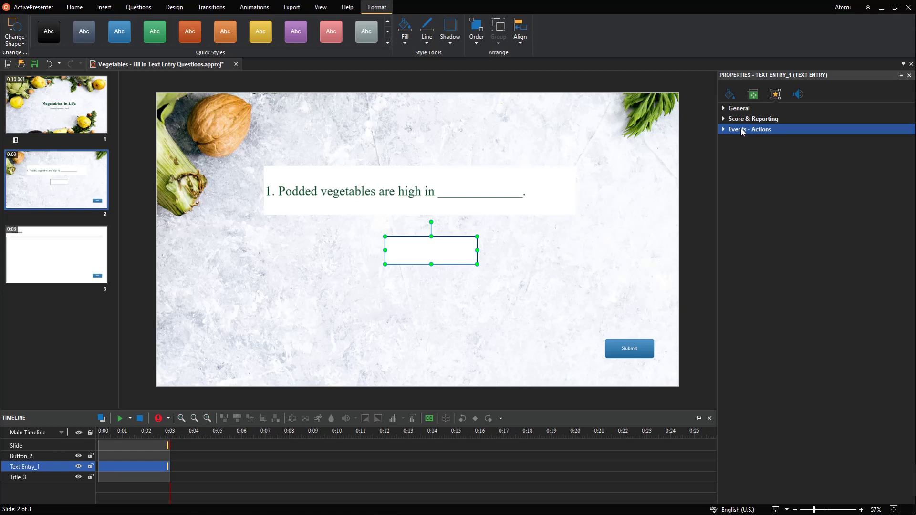
pyautogui.click(742, 131)
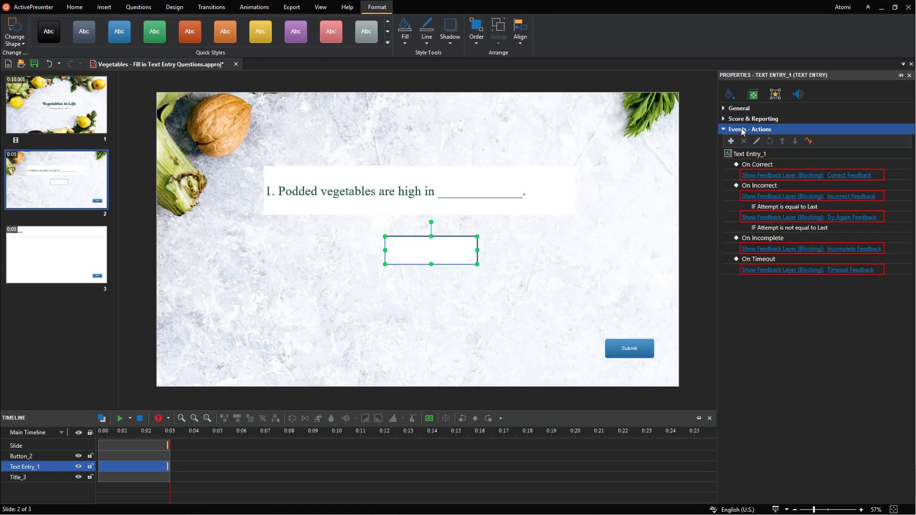
pyautogui.click(742, 120)
pyautogui.click(906, 135)
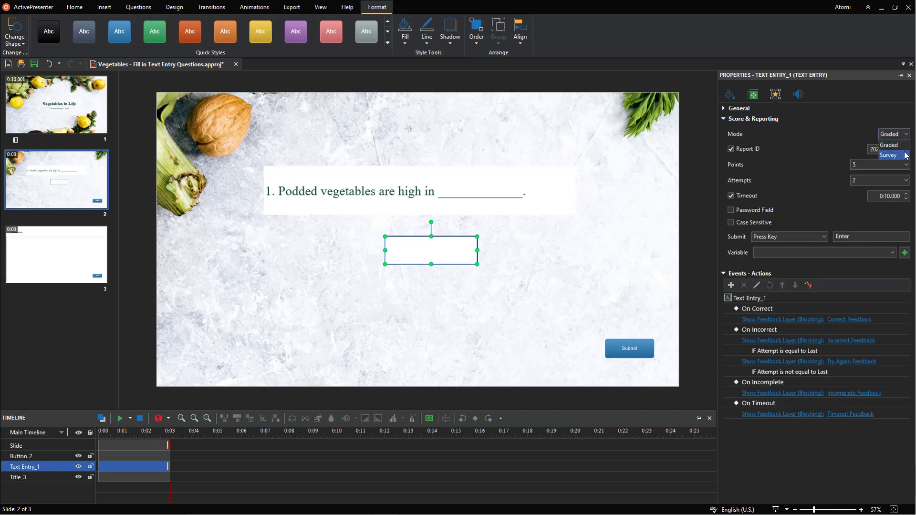
pyautogui.click(906, 156)
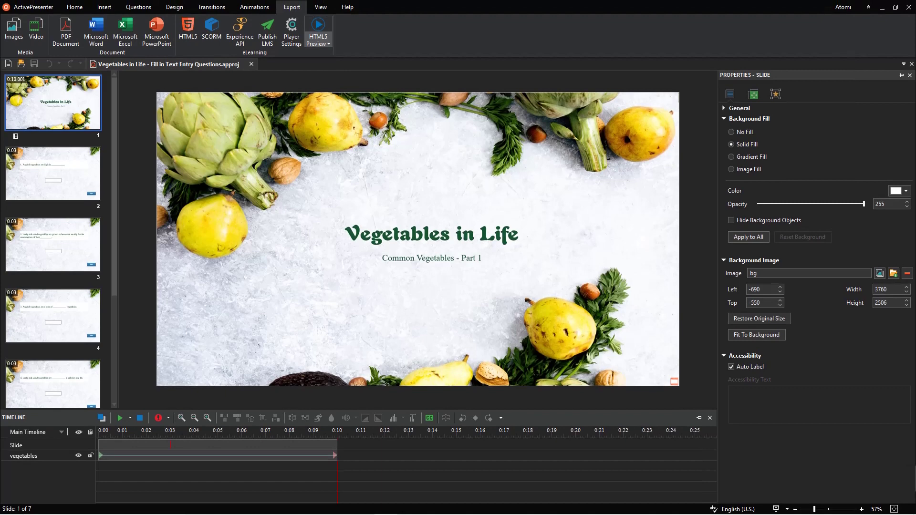
# Select slide 2 of the quiz and step down through the following slides.
pyautogui.click(88, 195)
pyautogui.press('Down')
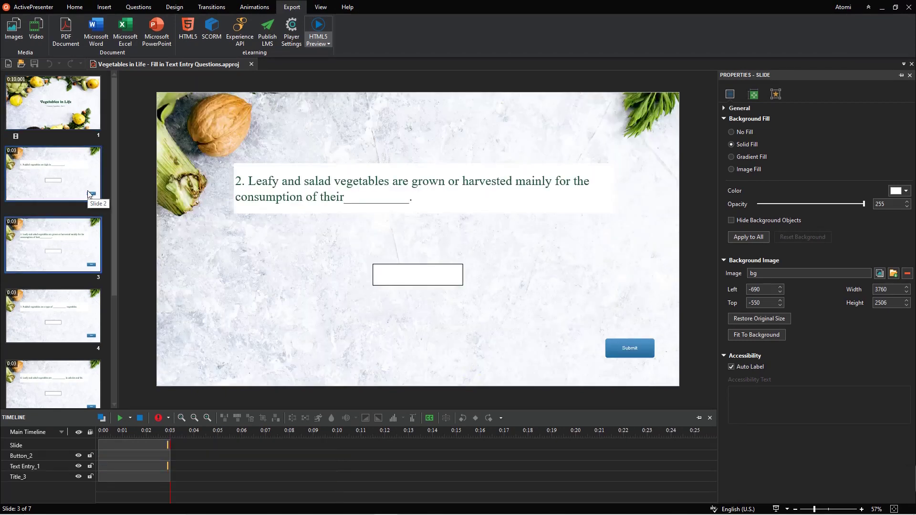
pyautogui.press('Down')
pyautogui.press('Down')
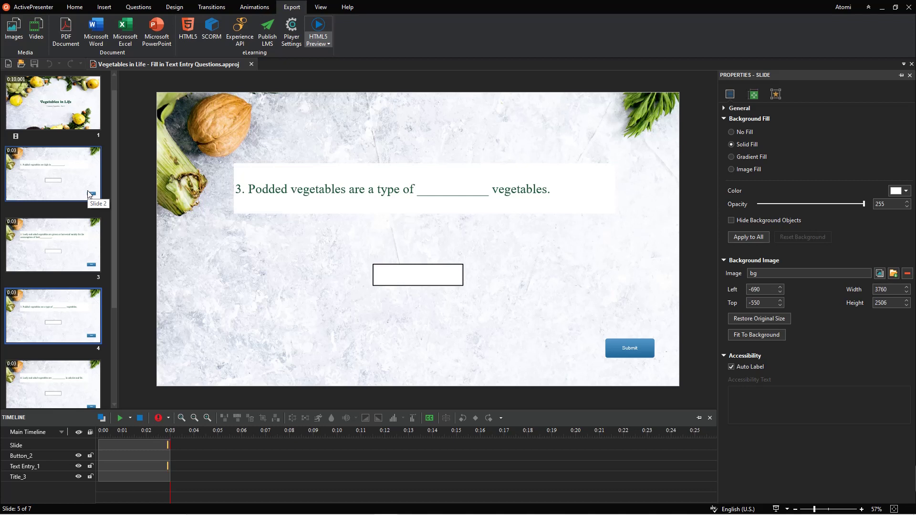
pyautogui.press('Down')
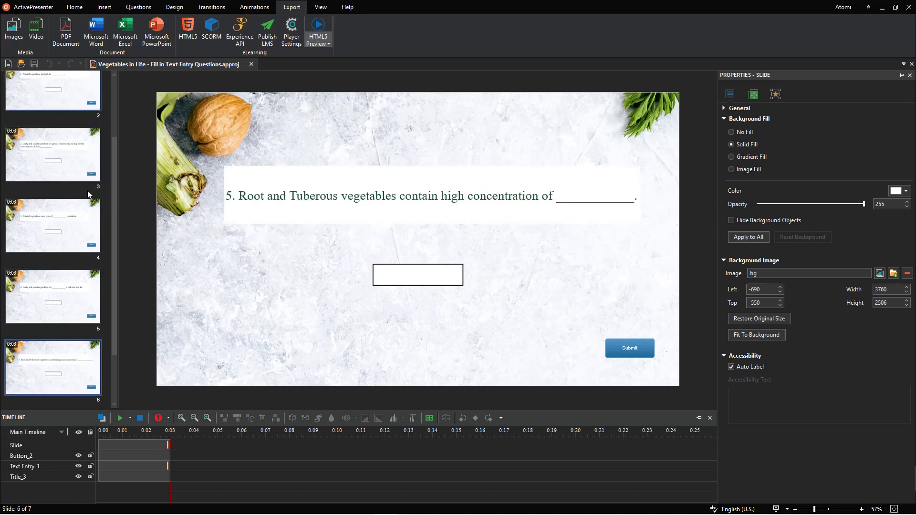